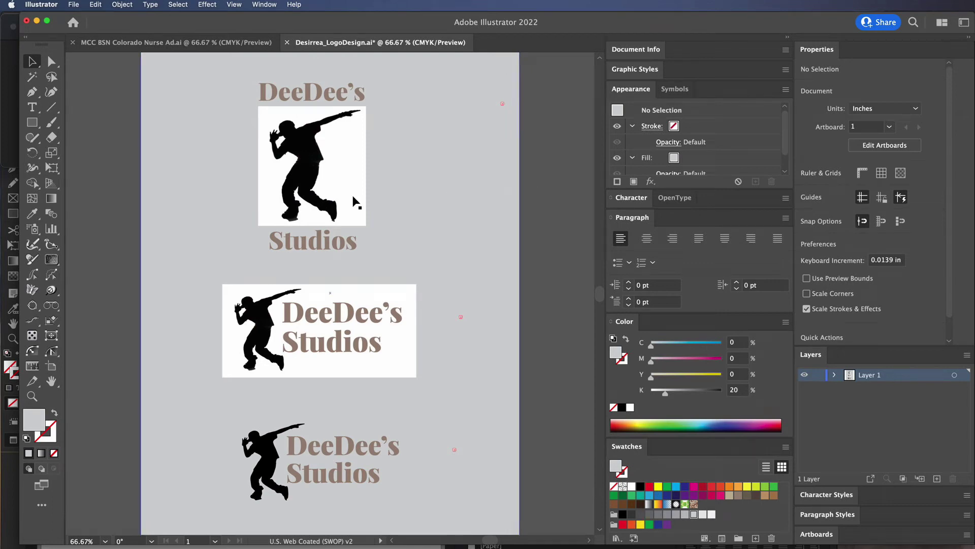
Copy the top logo's dancer photo to a spot beside the artboard, right of the logos
click(325, 196)
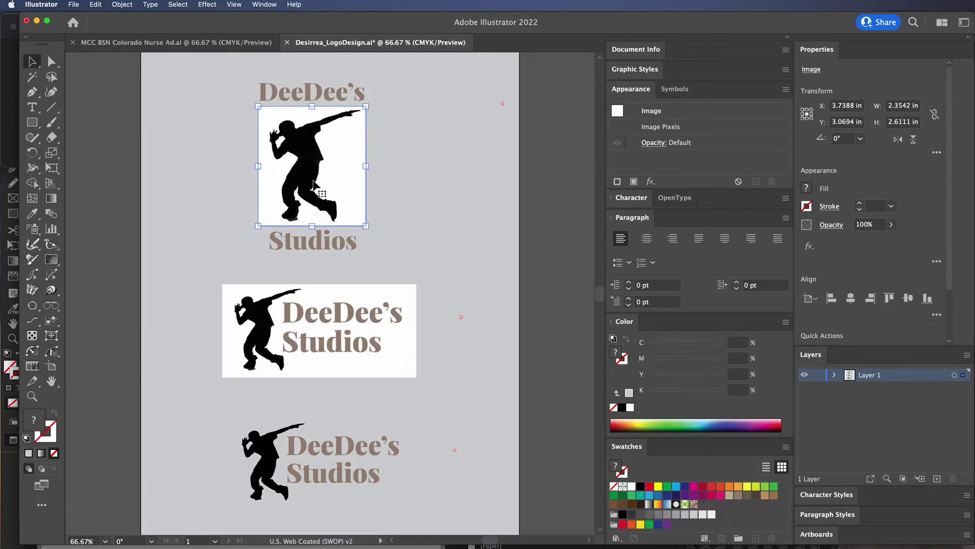
mouse_move(315, 181)
alt+mouse_down()
mouse_move(460, 250)
mouse_move(568, 270)
mouse_move(509, 272)
mouse_move(555, 287)
mouse_move(435, 285)
mouse_move(506, 282)
alt+mouse_up()
click(157, 486)
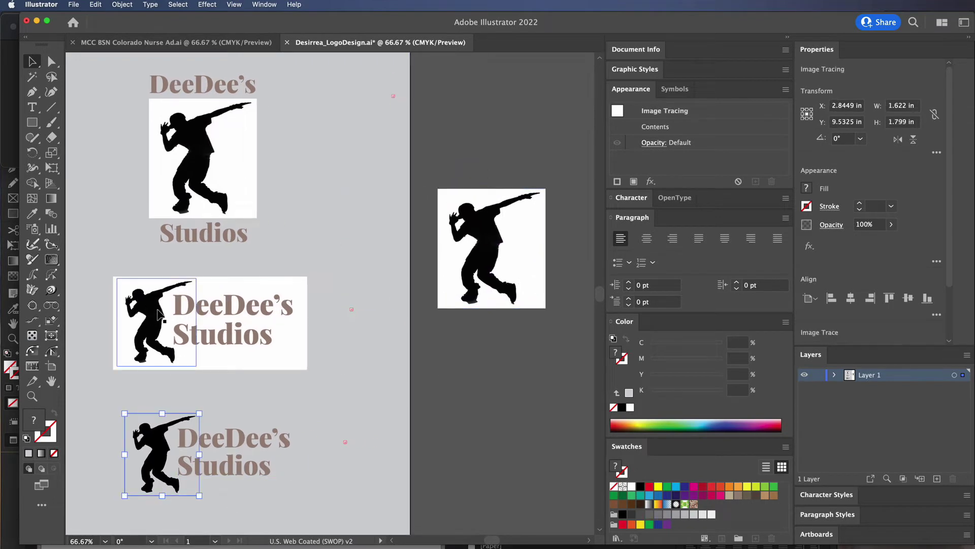
Try enlarging and moving the middle and bottom logos' dancer photos, then undo those changes
click(162, 295)
drag(196, 278, 386, 75)
drag(320, 188, 431, 218)
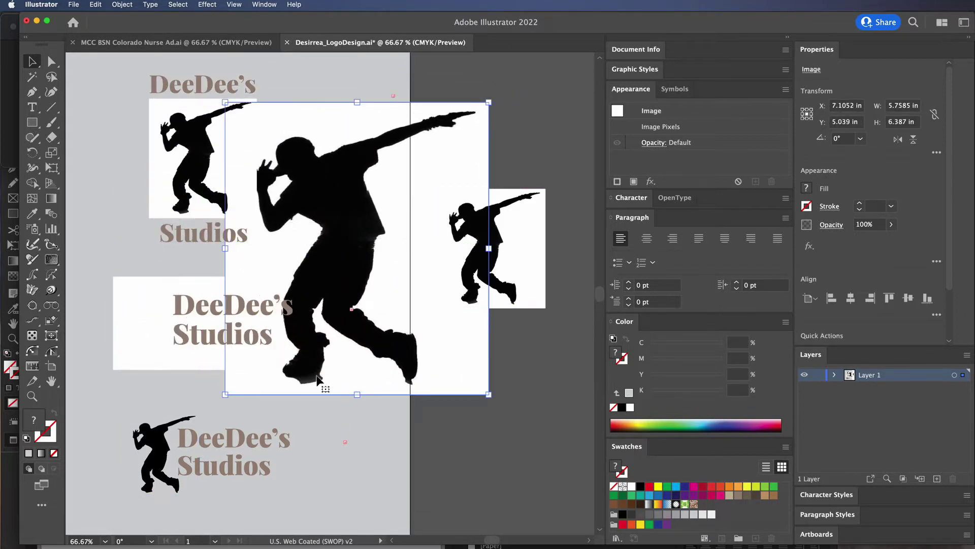
key(super+z)
click(162, 459)
drag(199, 413, 532, 227)
drag(255, 381, 501, 482)
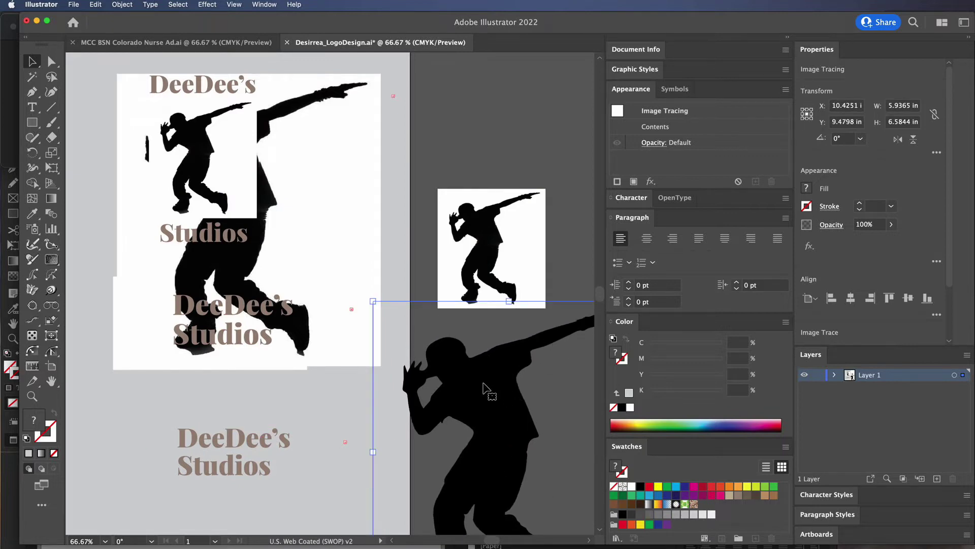
key(super+z)
key(super+z)
key(super+z)
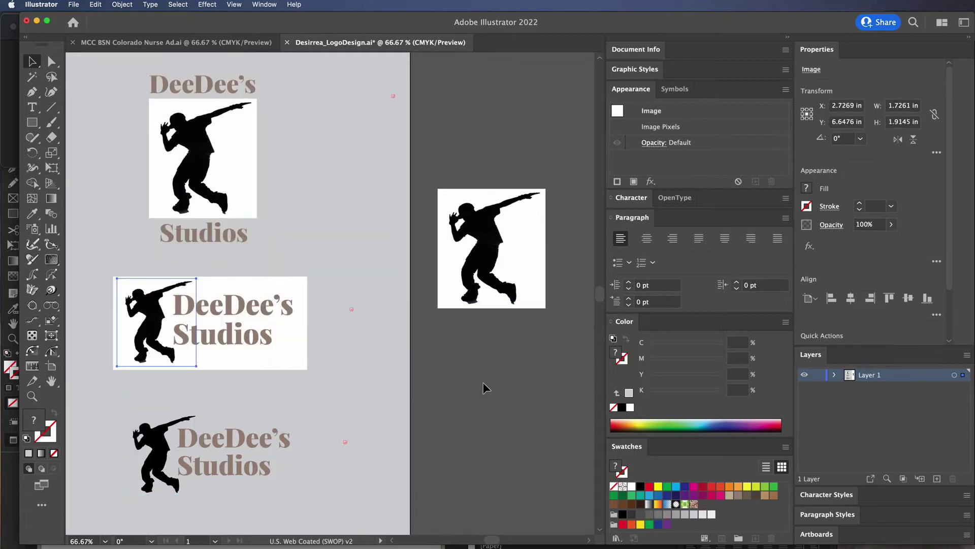
Image Trace the spare dancer copy with [Default], then scale it to about 7.35 × 7.23 in
click(484, 376)
click(490, 272)
drag(533, 366, 316, 312)
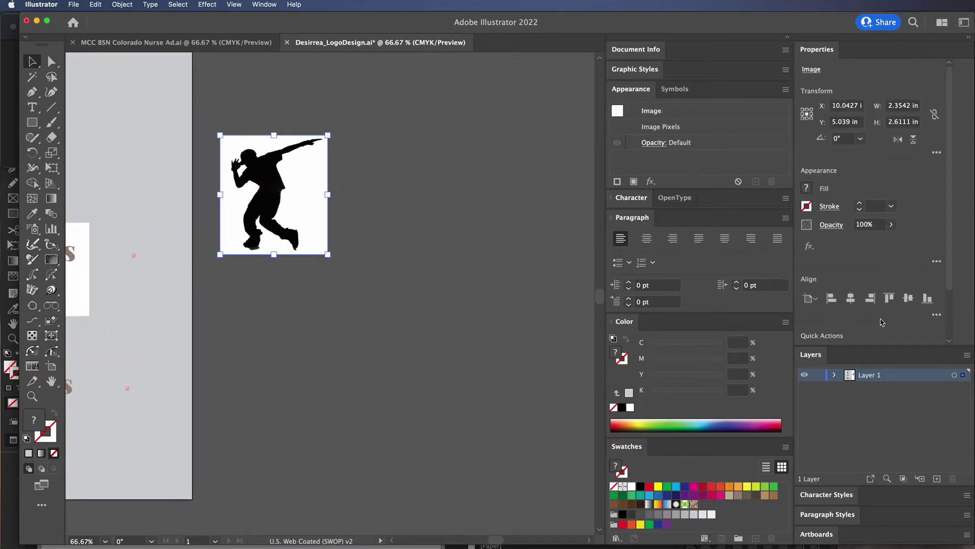
scroll(937, 305, down, 3)
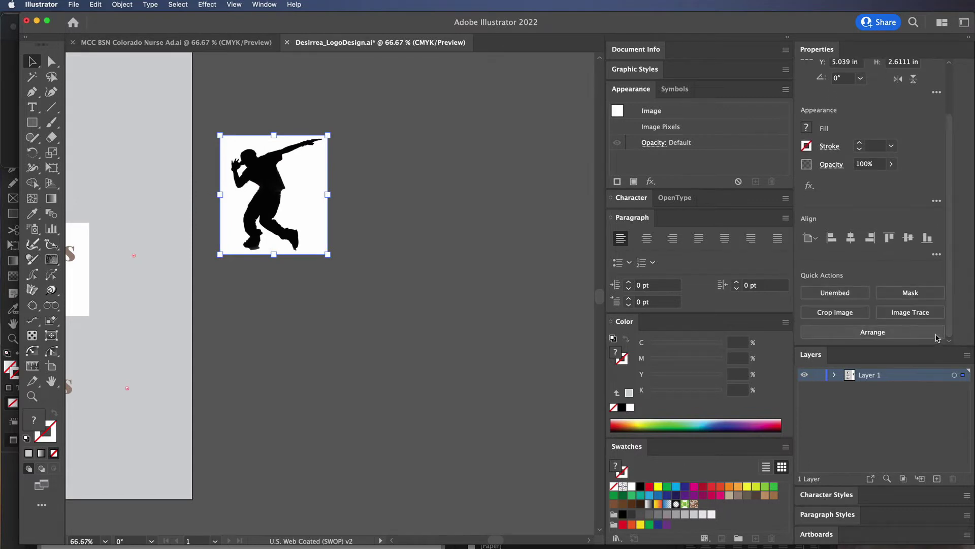
click(908, 314)
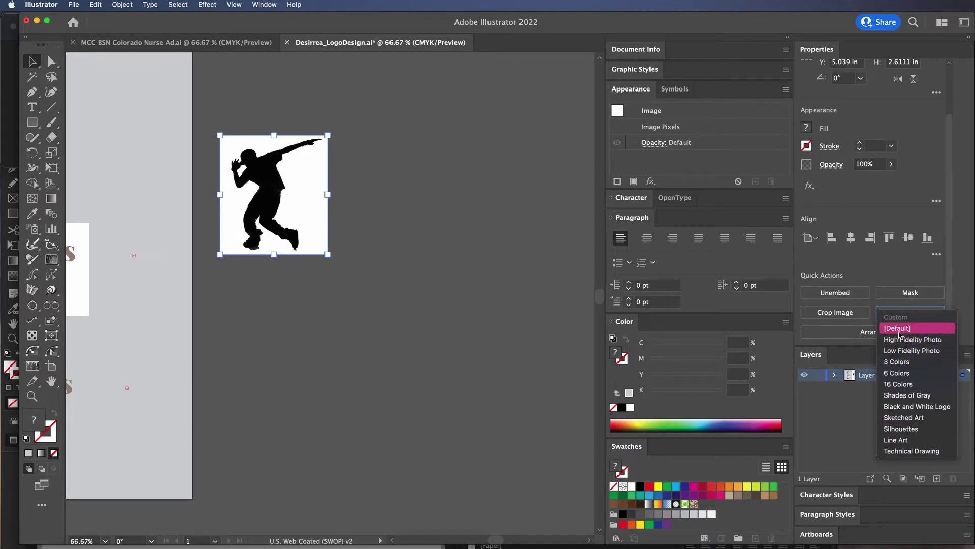
click(897, 328)
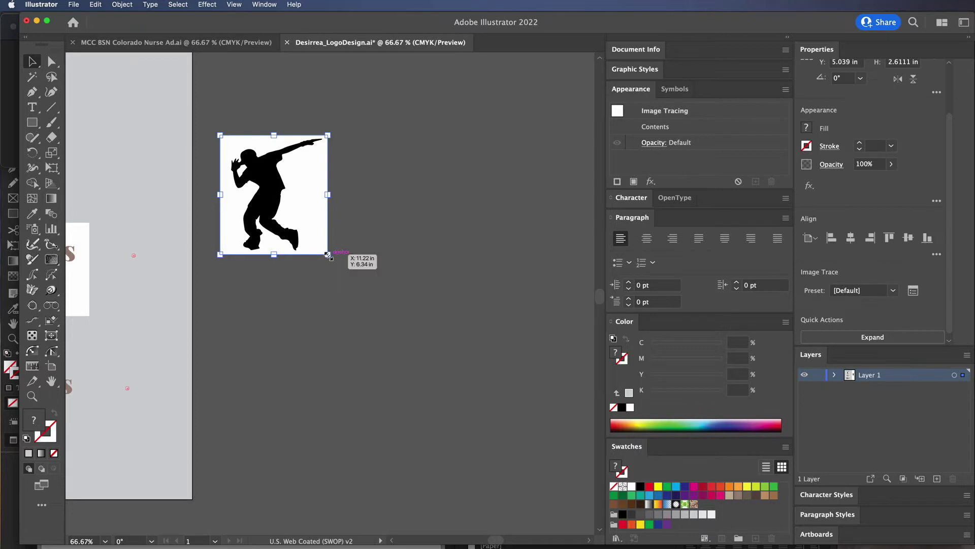
mouse_move(328, 253)
mouse_down()
mouse_move(551, 422)
mouse_move(539, 463)
mouse_up()
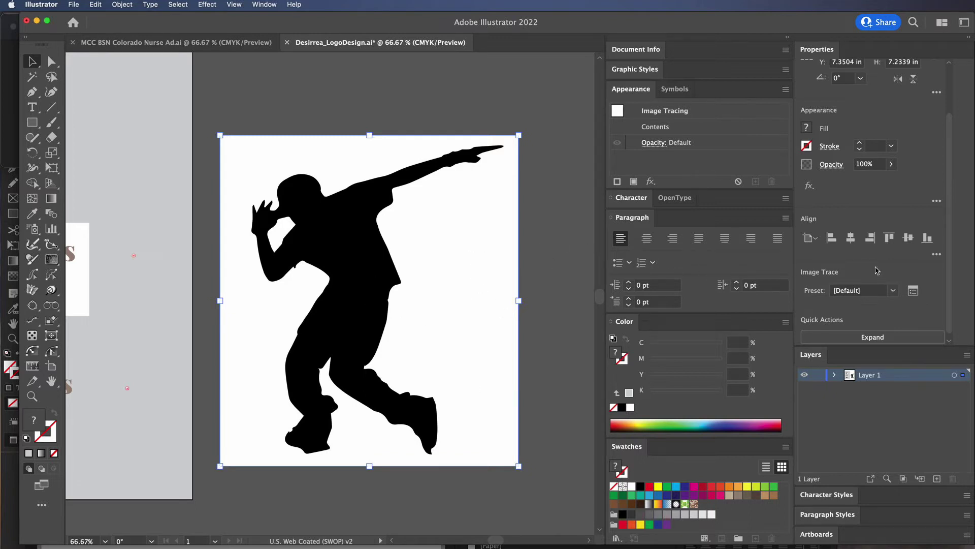
In the Image Trace panel, set Threshold to 162 and turn on Ignore White
click(913, 291)
drag(922, 77, 657, 89)
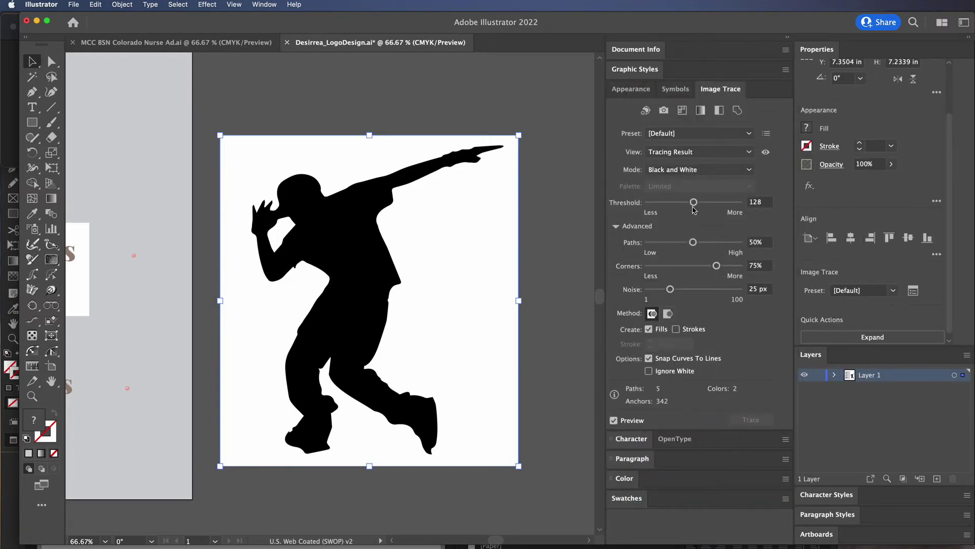
drag(694, 203, 707, 203)
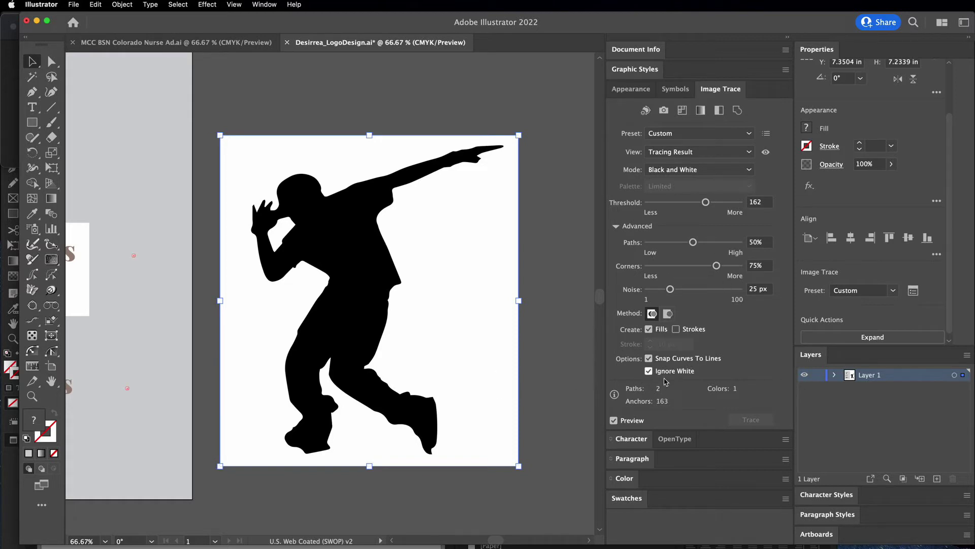
click(649, 372)
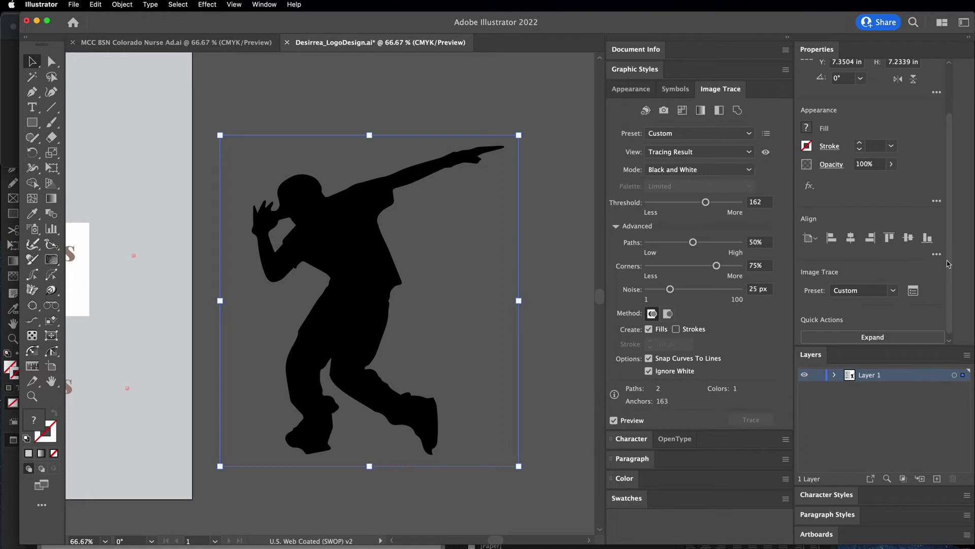
scroll(953, 245, down, 1)
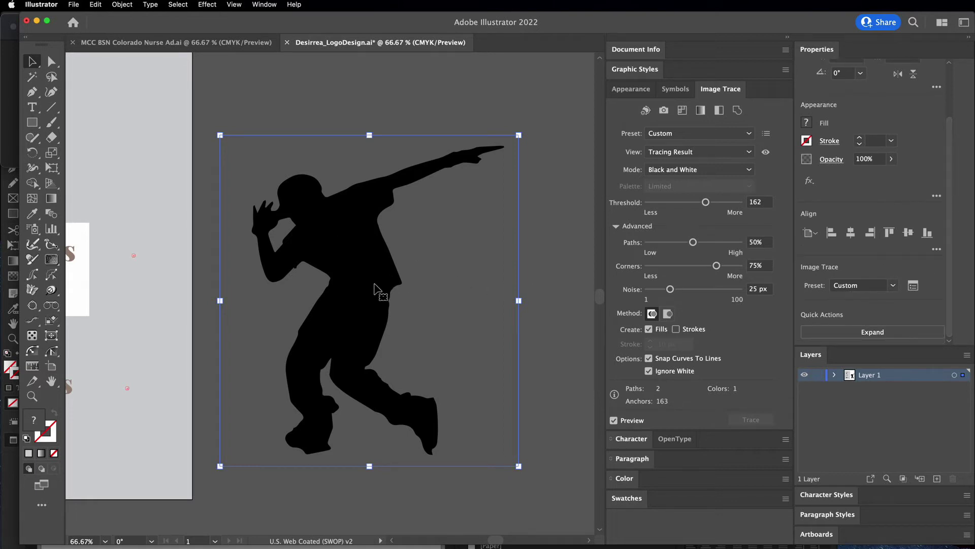
Expand the dancer trace into editable vector paths and enter the group in isolation mode
mouse_move(374, 290)
mouse_down()
mouse_move(392, 260)
mouse_move(413, 262)
mouse_up()
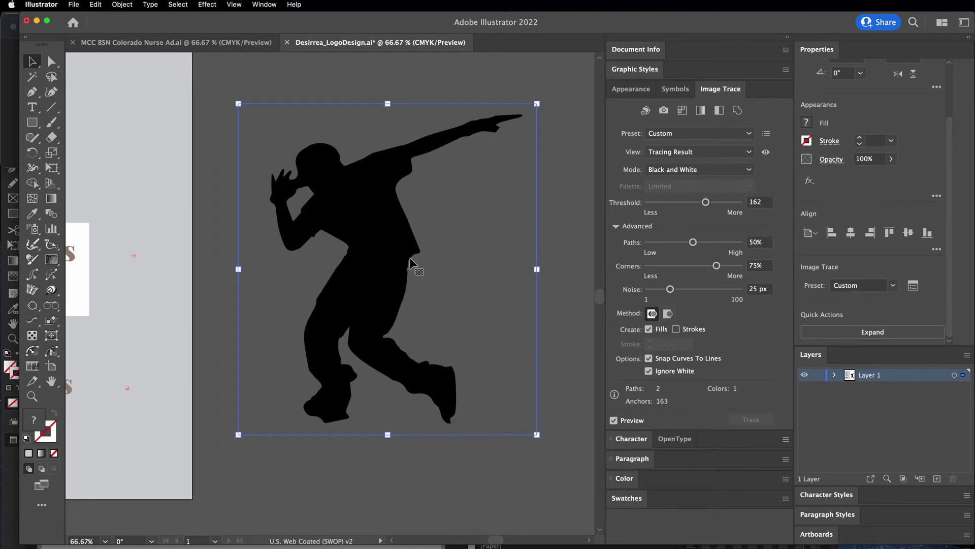
click(872, 331)
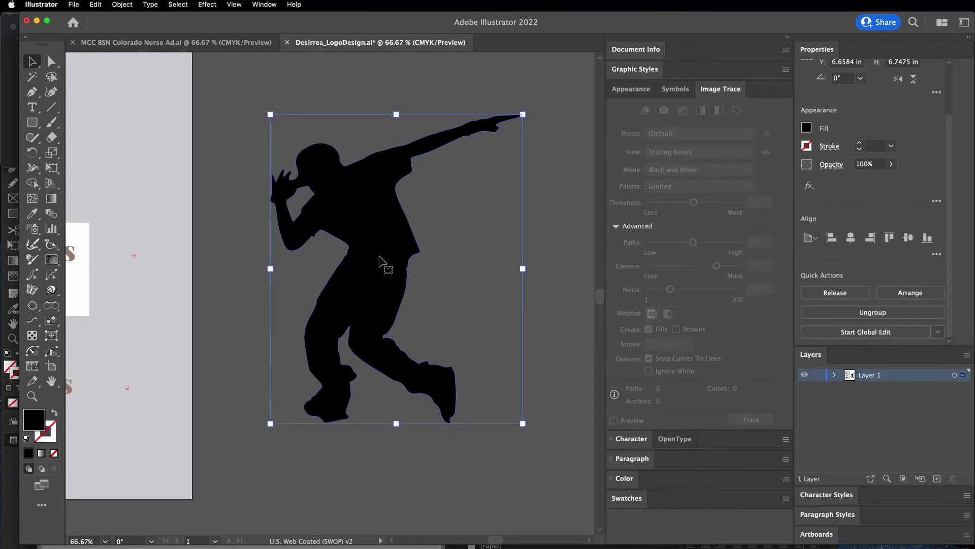
double_click(381, 262)
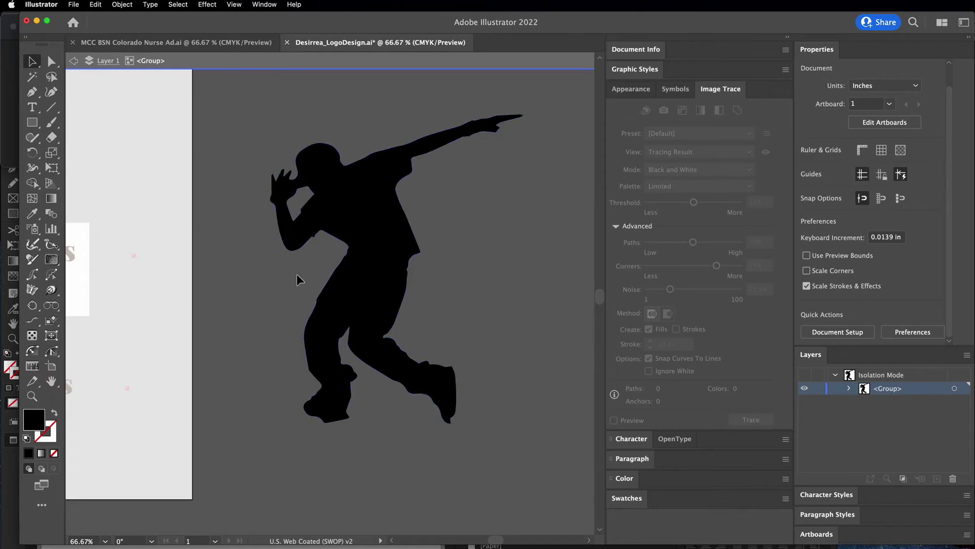
Exit isolation mode, select the silhouette group, and switch to the Direct Selection tool
click(76, 64)
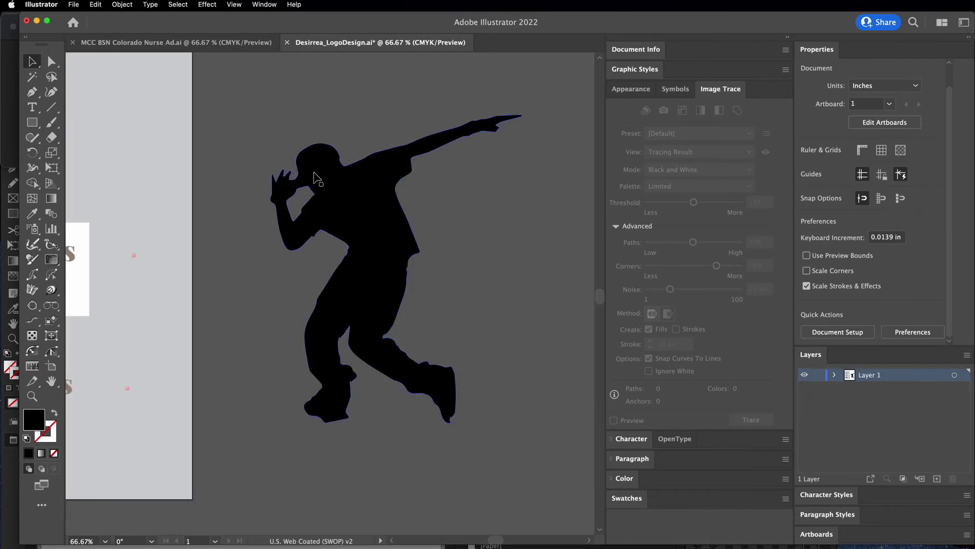
click(344, 191)
click(52, 62)
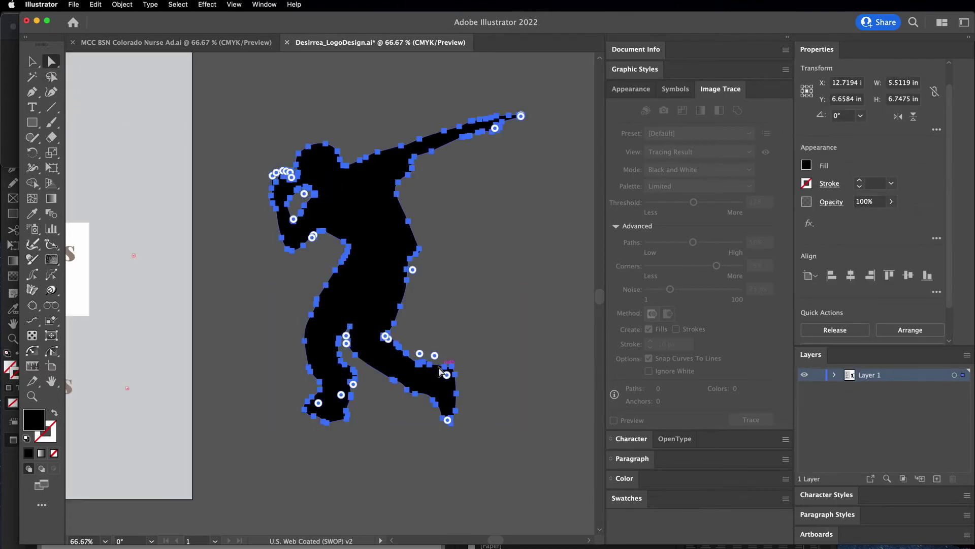
Zoom in on the legs and delete surplus anchors along the shin, ankle and foot underside
key(super+equal)
key(super+equal)
key(super+equal)
drag(365, 385, 546, 136)
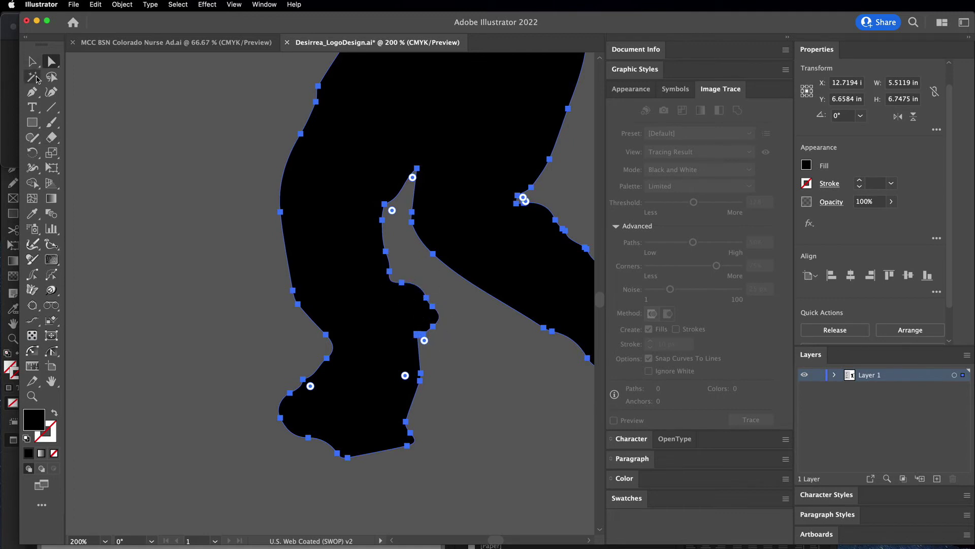
click(32, 92)
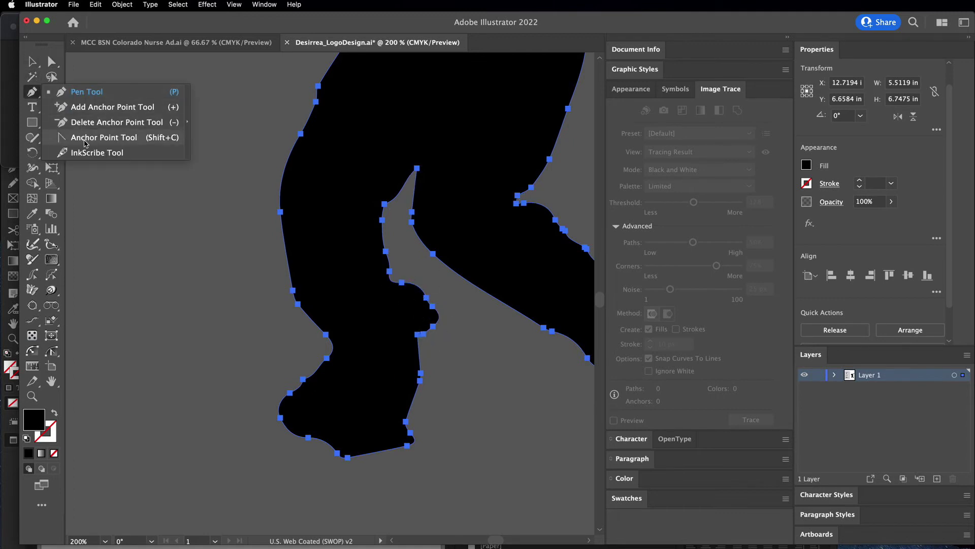
click(81, 127)
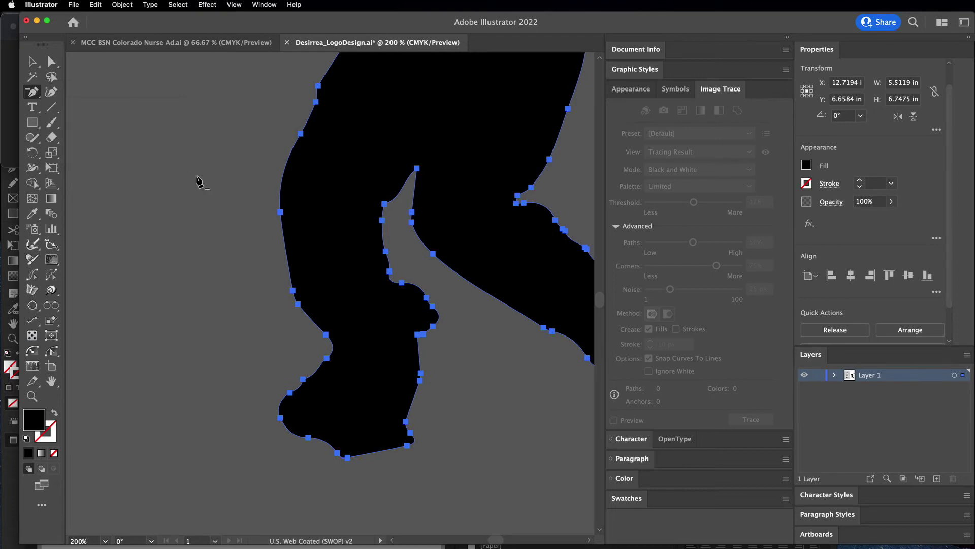
click(401, 282)
click(426, 297)
click(432, 306)
click(433, 326)
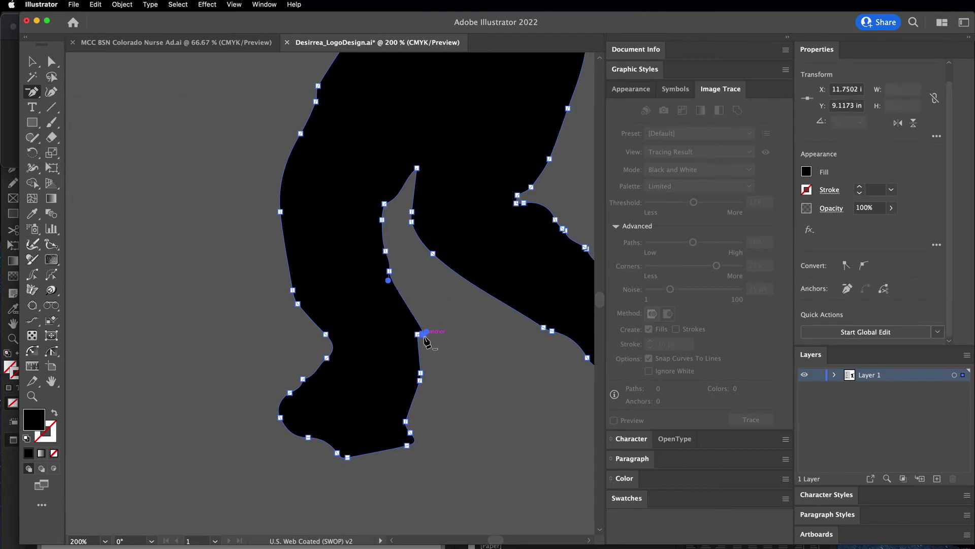
click(425, 334)
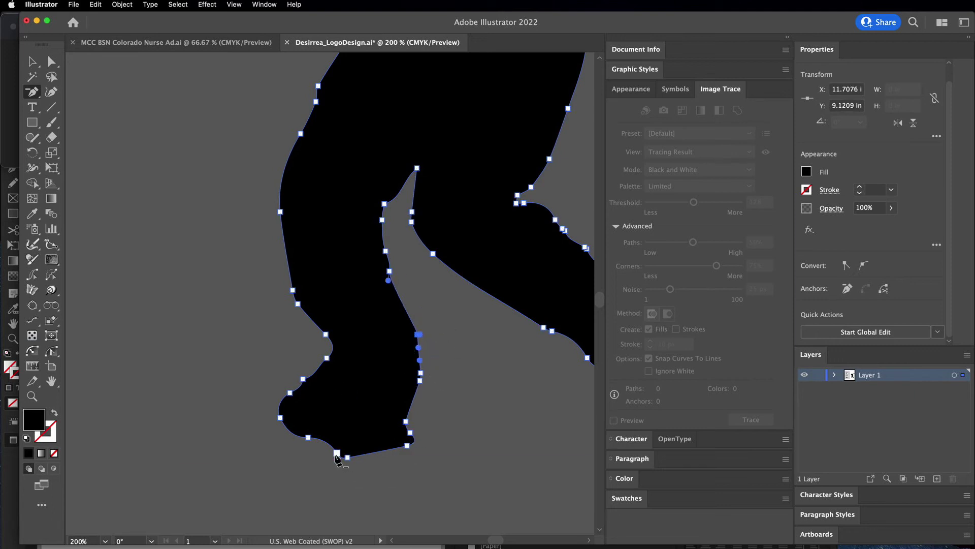
click(337, 452)
click(348, 457)
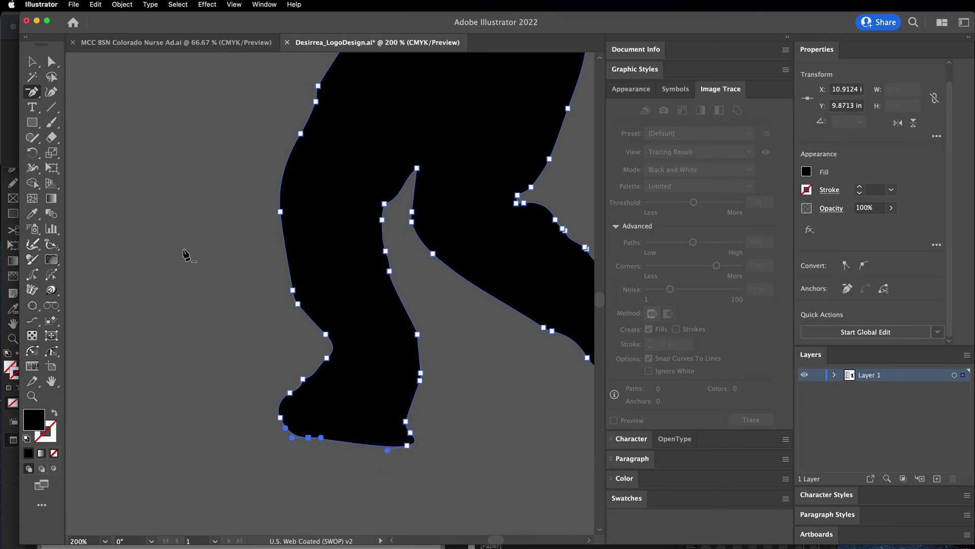
Drag the foot's bottom-right anchor left with Direct Selection to smooth the sole
click(51, 61)
click(407, 445)
click(407, 447)
mouse_move(407, 445)
mouse_down()
mouse_move(374, 447)
mouse_move(399, 450)
mouse_up()
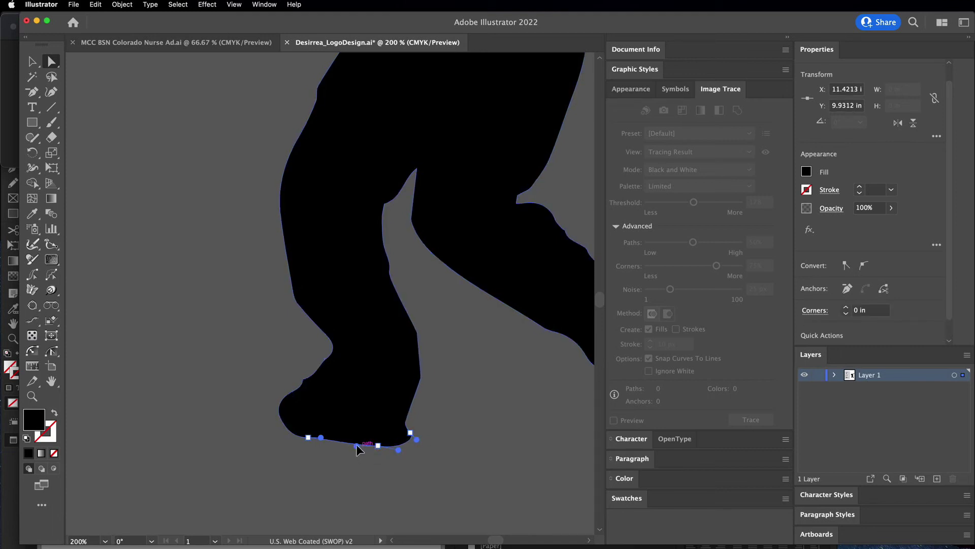
Reshape the inner ankle curve by dragging its anchor's direction handle, then deselect
click(419, 335)
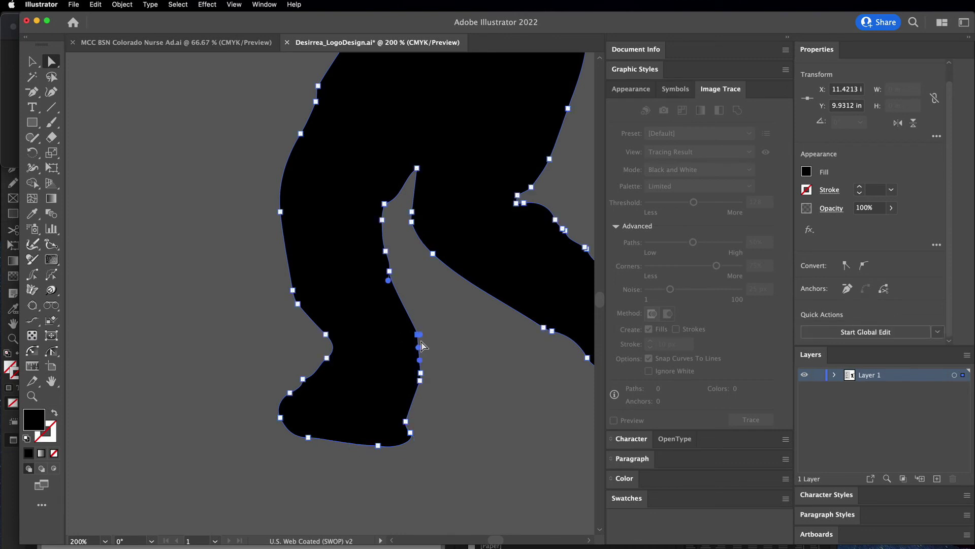
drag(420, 346, 408, 313)
click(463, 337)
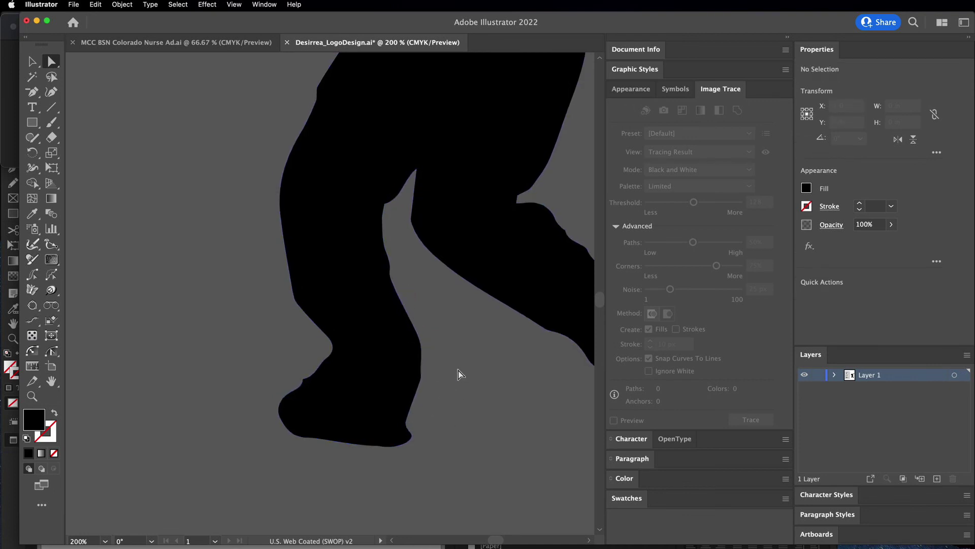
Zoom out and select the whole dancer silhouette group with the Selection tool
key(super+minus)
key(super+minus)
key(super+minus)
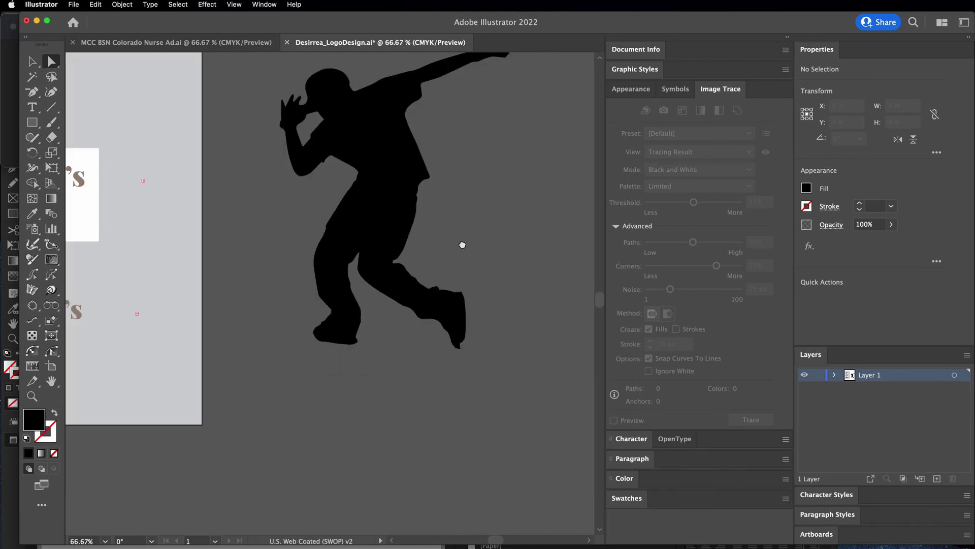
drag(462, 255, 468, 376)
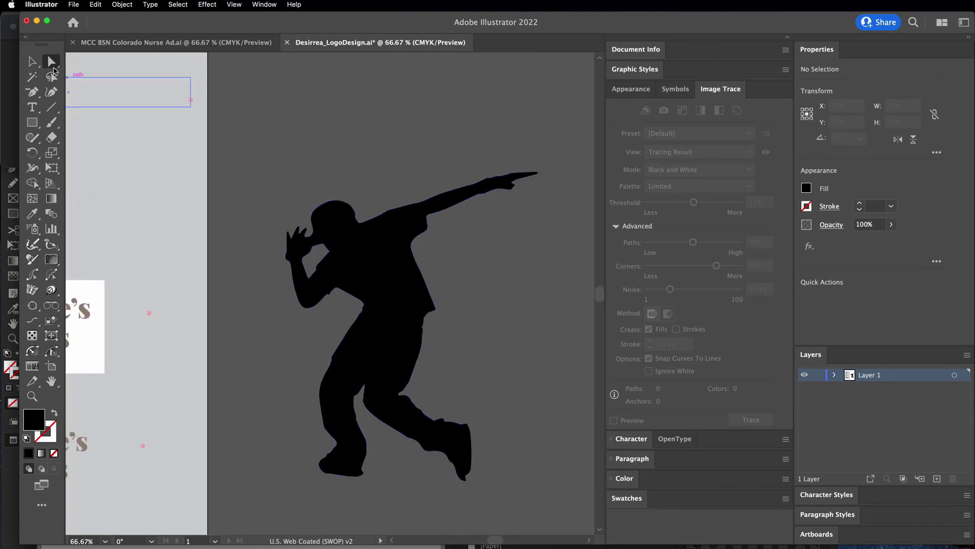
click(31, 61)
drag(247, 289, 297, 269)
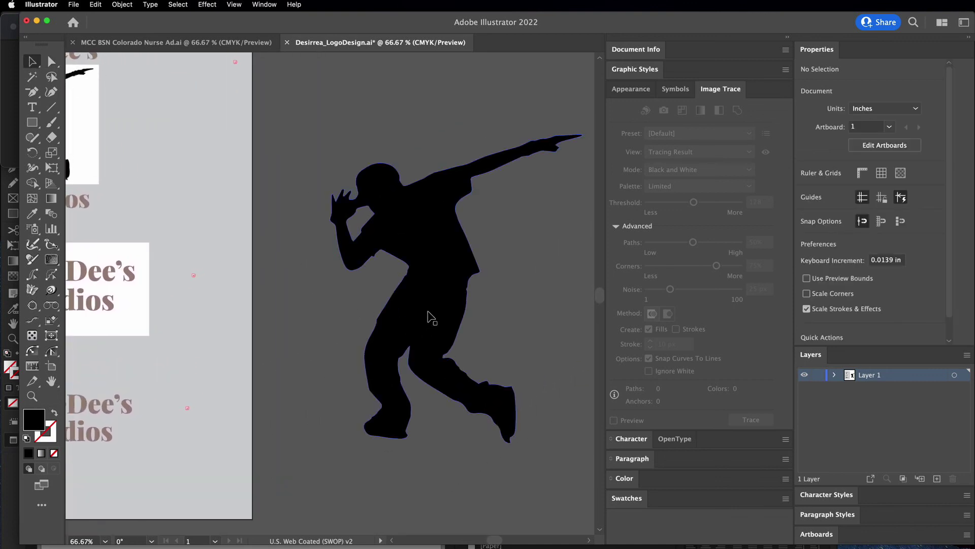
click(415, 339)
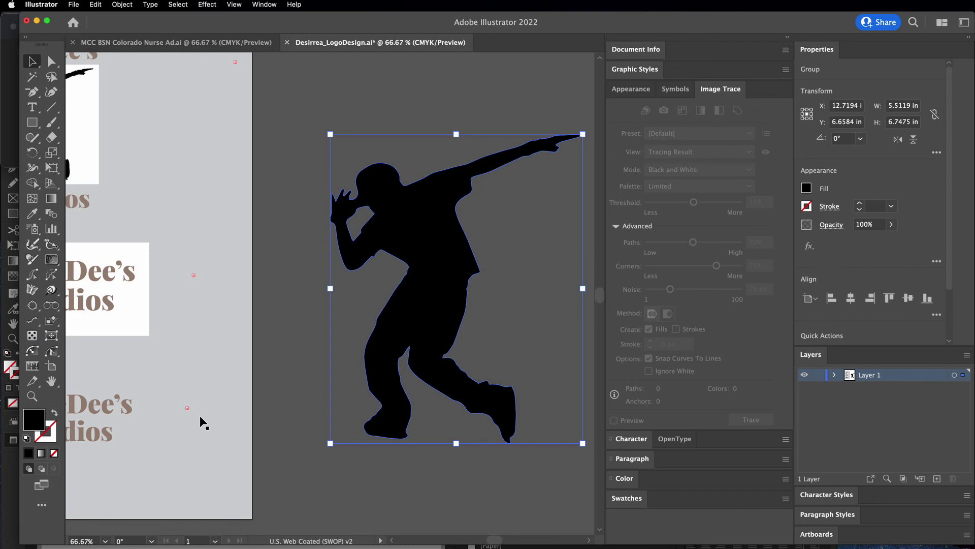